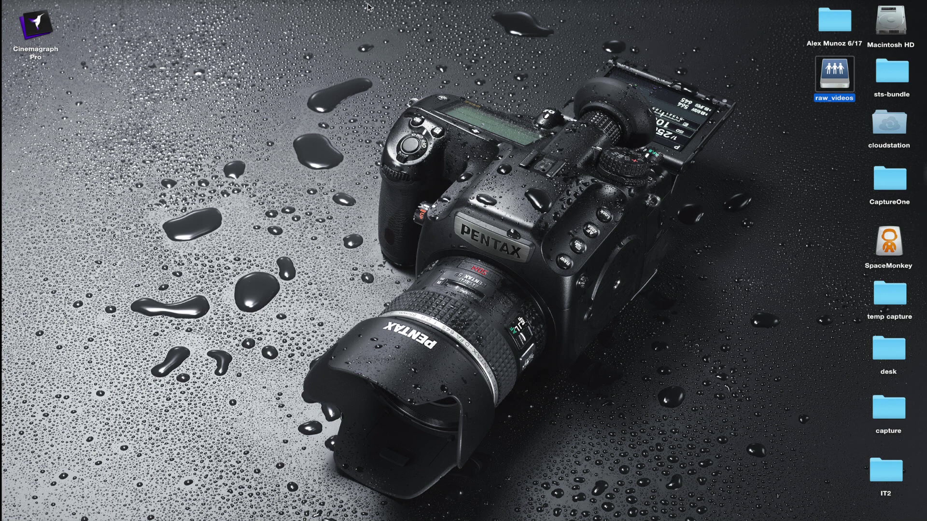
Launch Image Transmitter 2, which shows no camera connected and JPEG as the transfer format
mouse_move(526, 504)
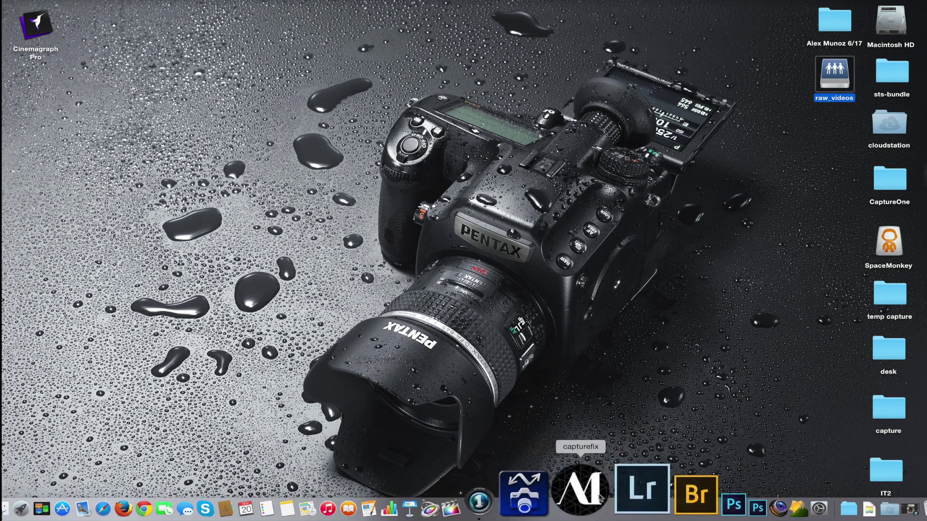
left_click(570, 497)
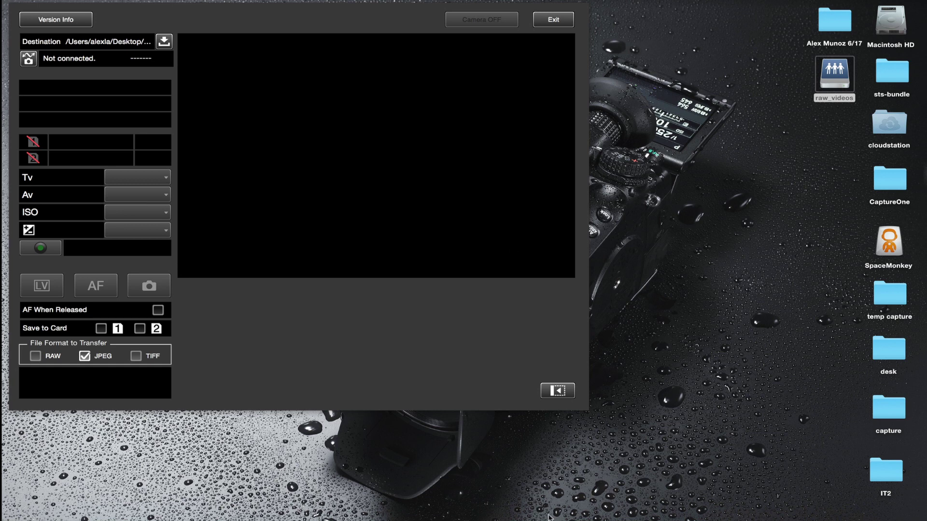
mouse_move(547, 519)
Create a new desktop folder named 'in'
right_click(689, 28)
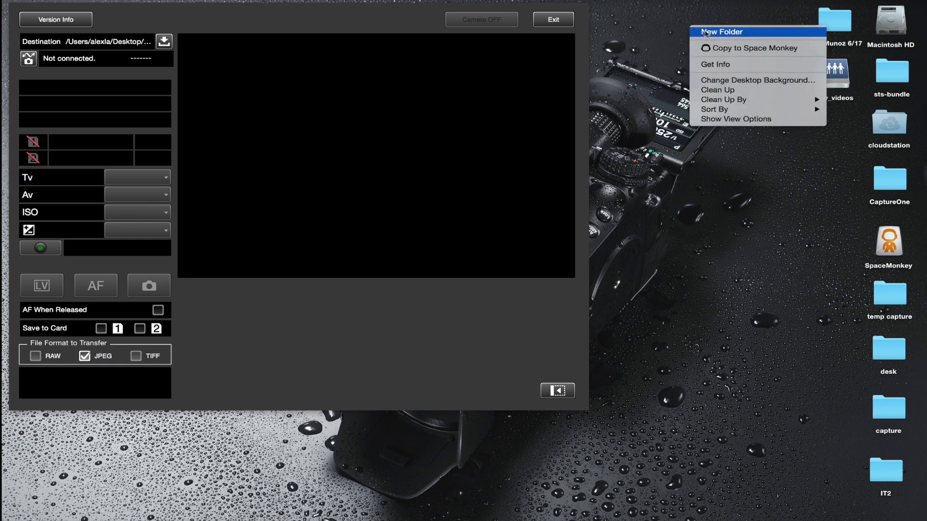
left_click(707, 31)
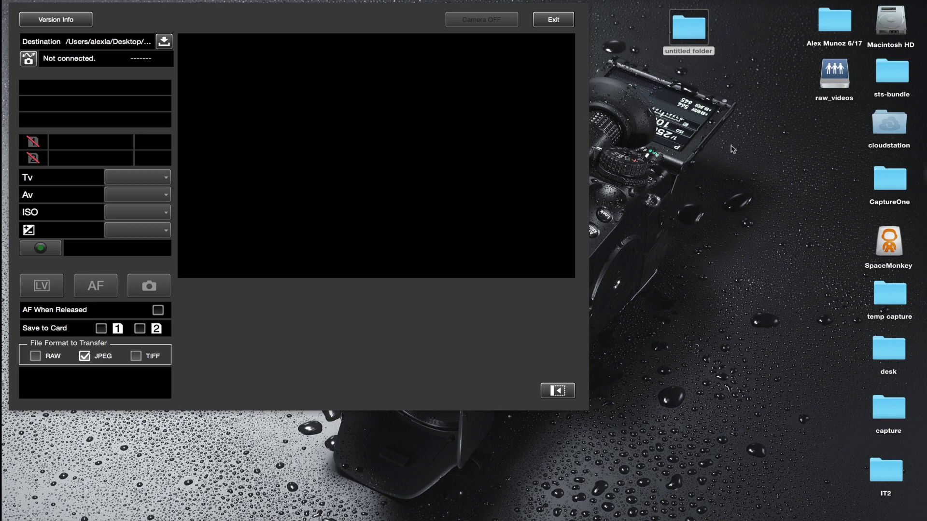
left_click(690, 50)
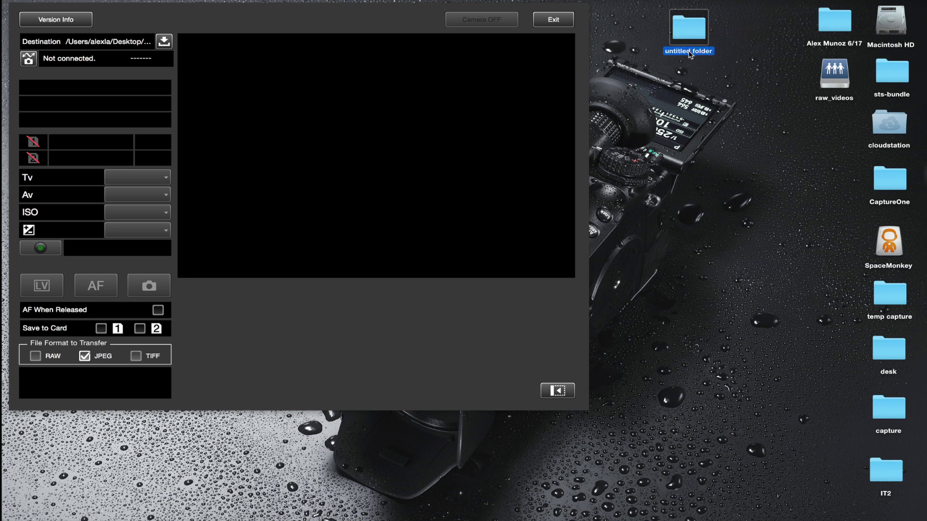
type("in")
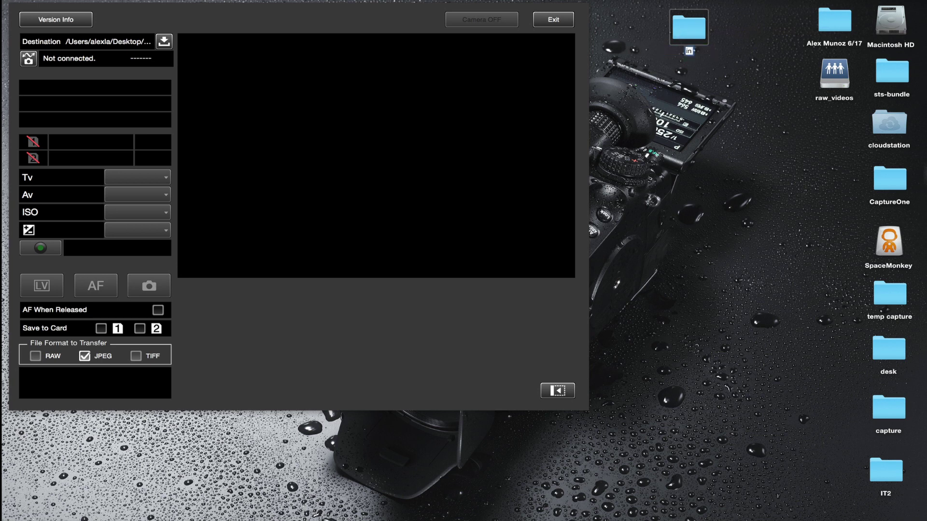
left_click(726, 39)
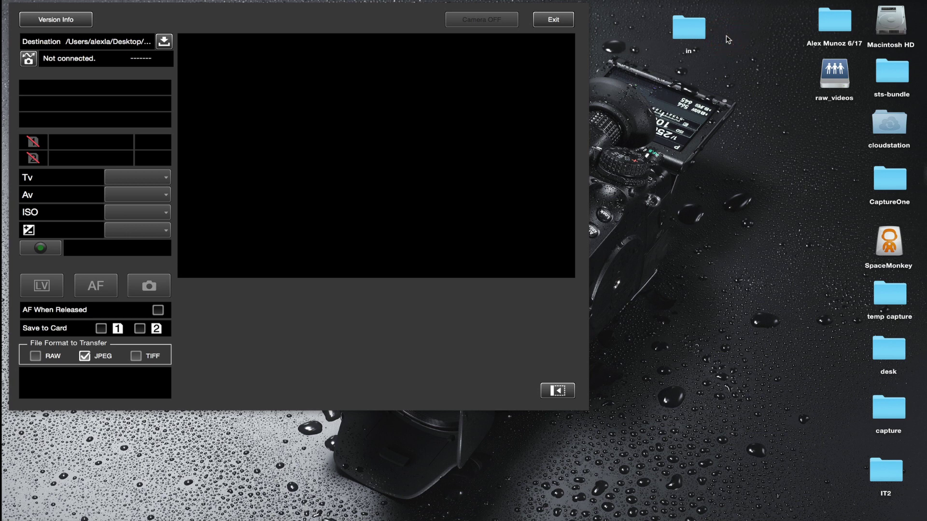
Create a second desktop folder named 'out' and place it beside 'in'
right_click(728, 40)
left_click(743, 41)
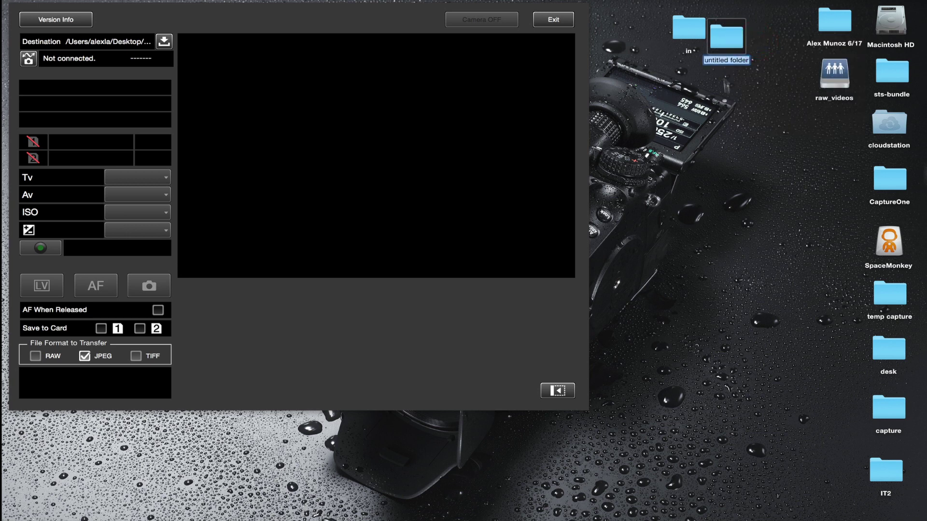
left_click(777, 66)
type("out")
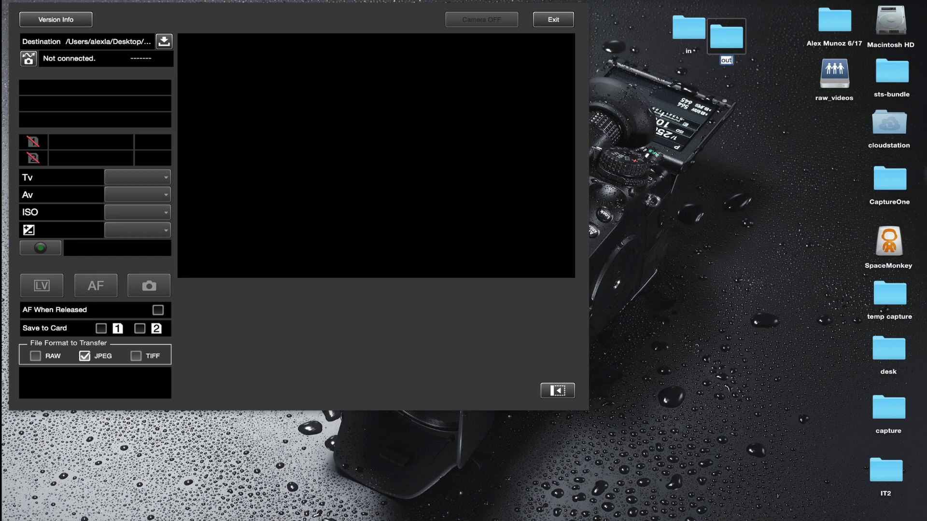
key("Return")
left_click_drag(721, 40, 744, 32)
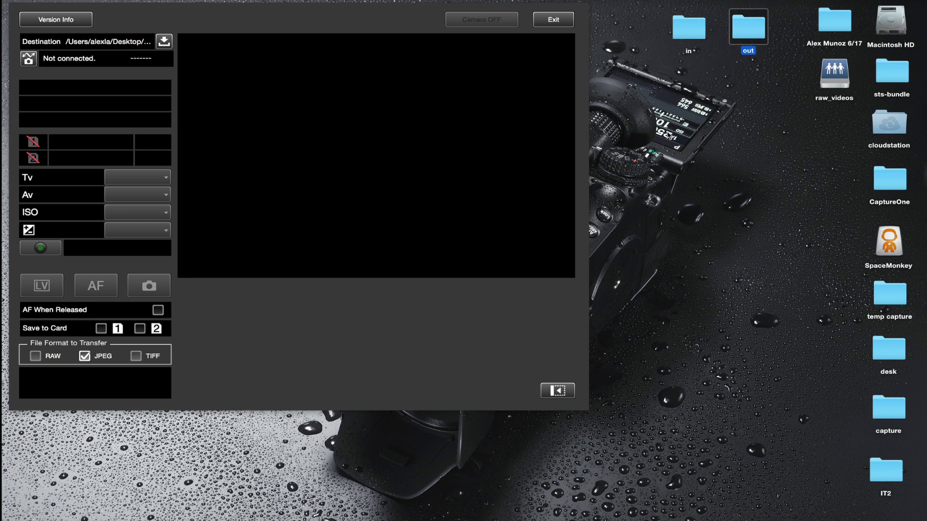
Set the Desktop 'in' folder as Image Transmitter 2's destination for transferred images
left_click(163, 42)
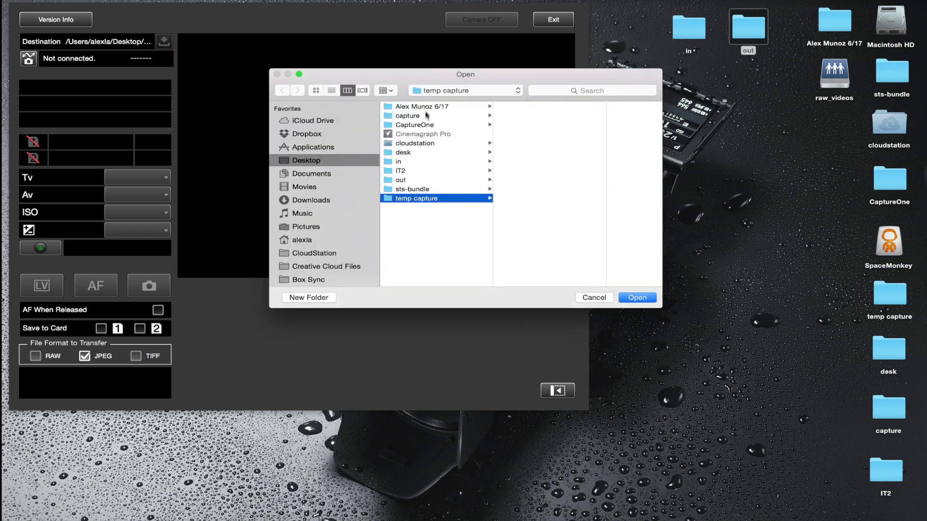
left_click(395, 164)
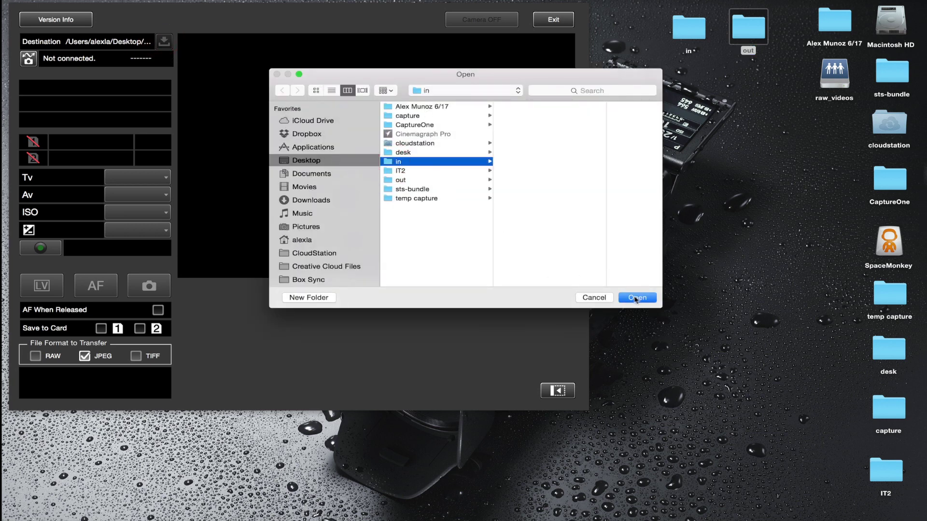
left_click(635, 297)
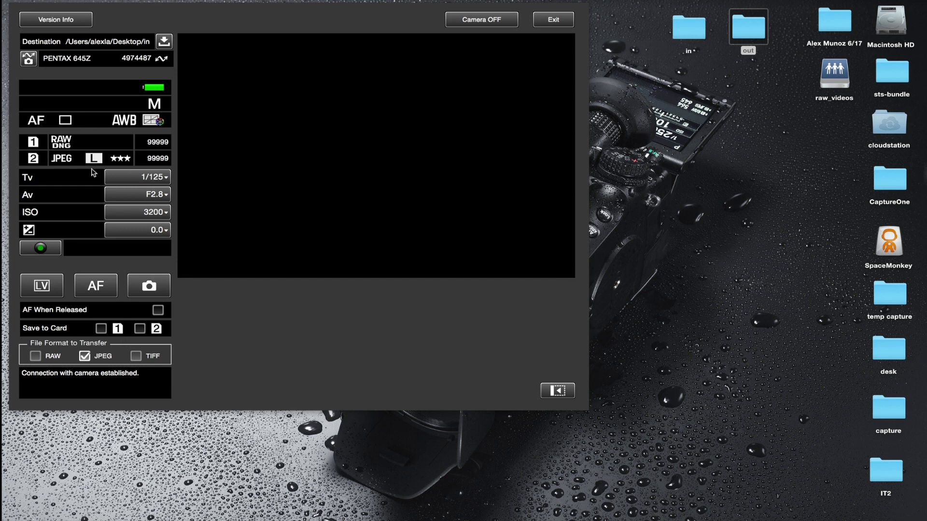
Transfer RAW files only, with JPEG unchecked, and collapse the window to a compact panel
left_click(36, 356)
left_click(84, 357)
left_click(557, 390)
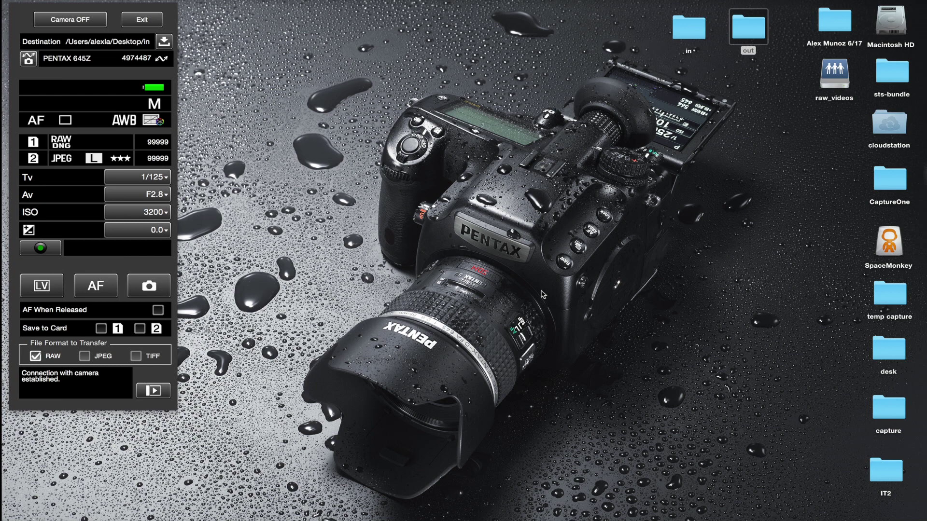
mouse_move(542, 516)
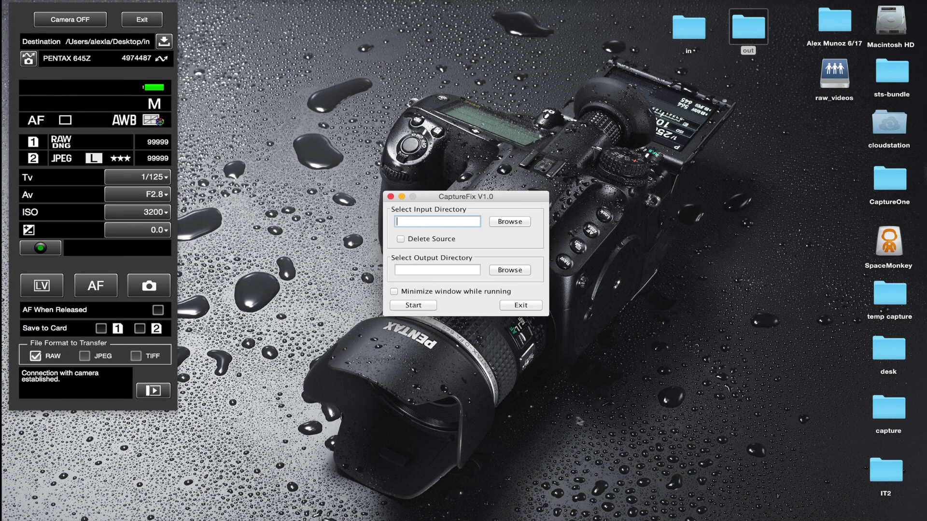
Browse to the Desktop and choose the 'in' folder as CaptureFix's input directory
left_click(512, 224)
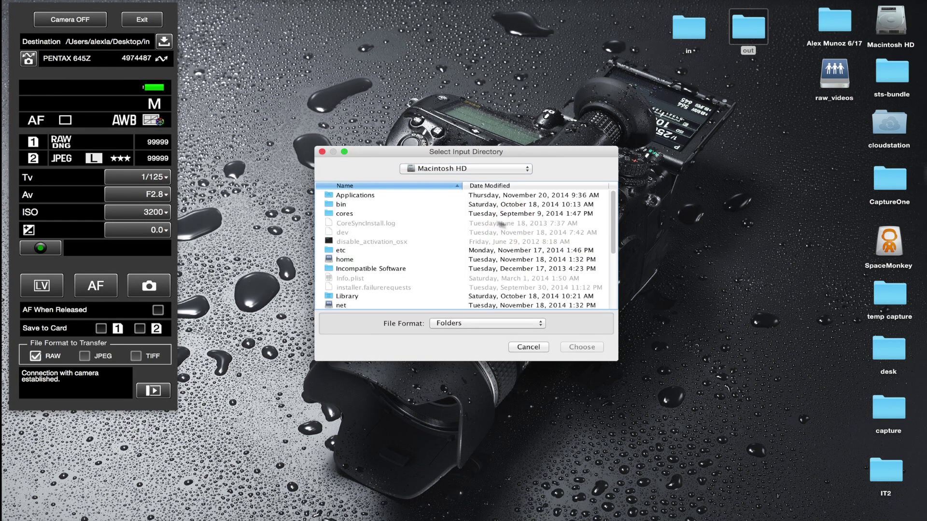
scroll(369, 239, "down", 3)
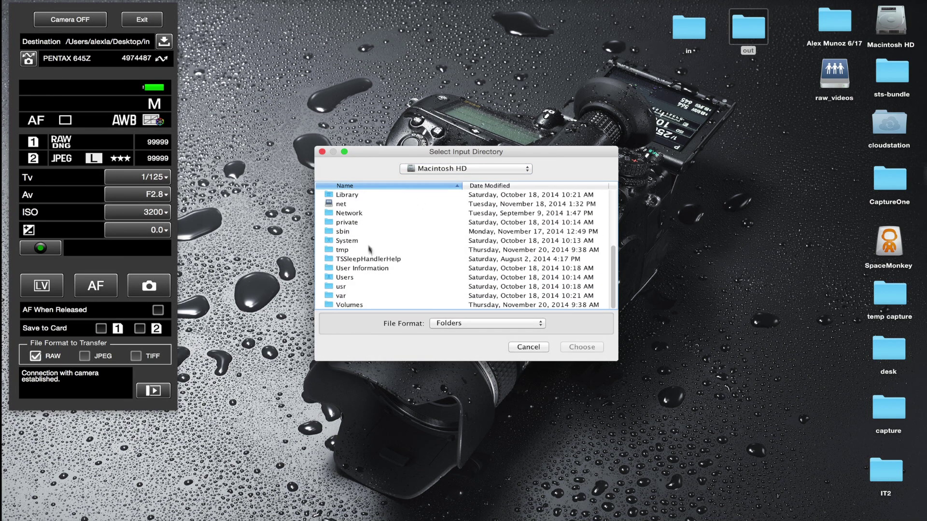
left_click(333, 279)
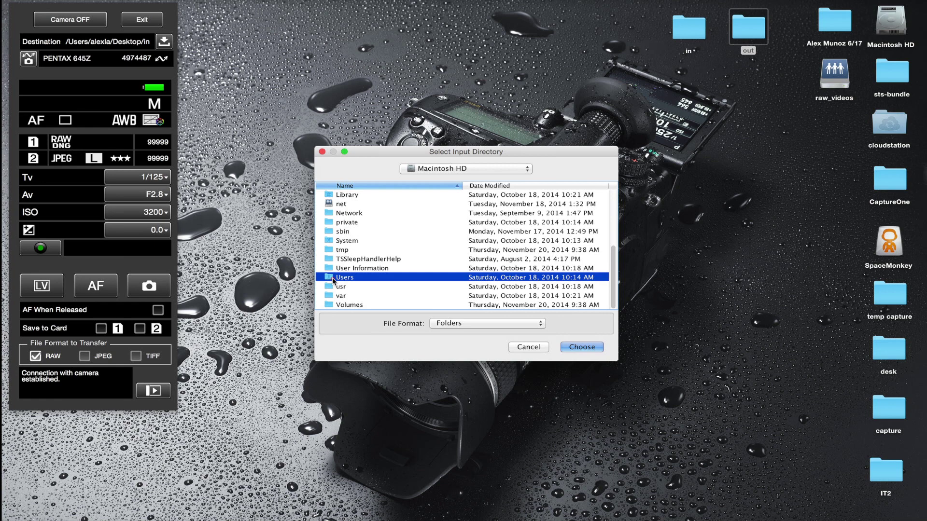
double_click(333, 279)
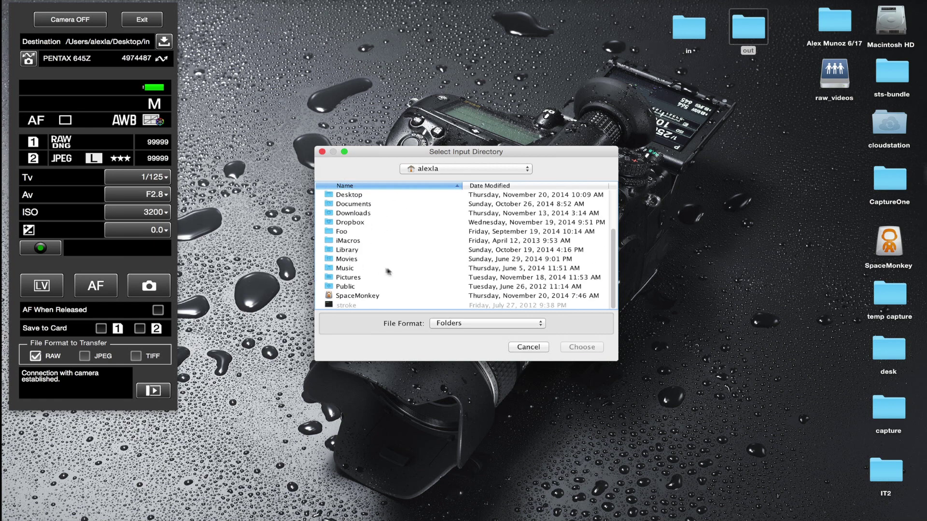
scroll(365, 256, "up", 3)
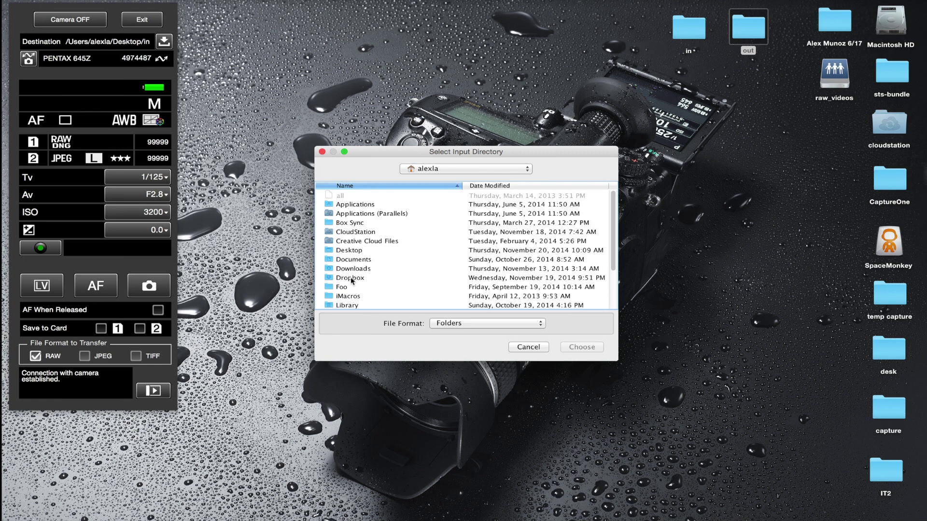
double_click(351, 250)
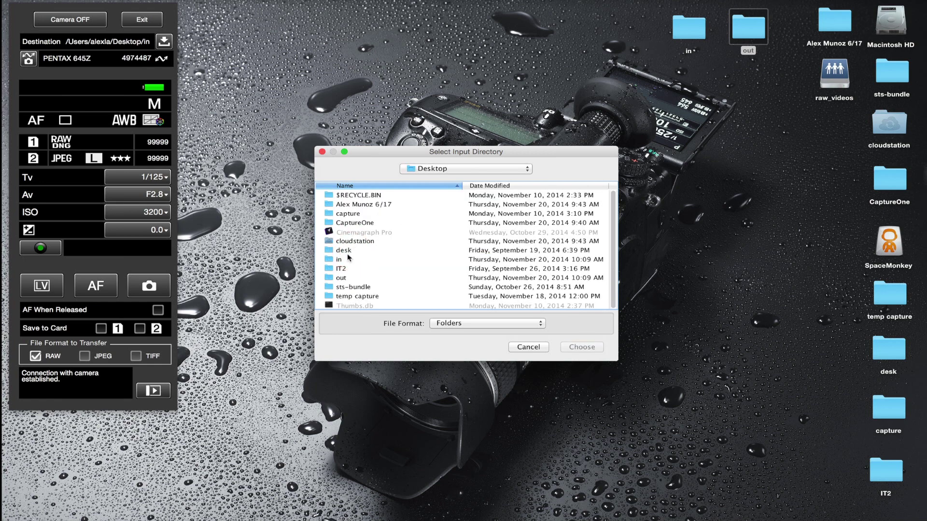
double_click(329, 261)
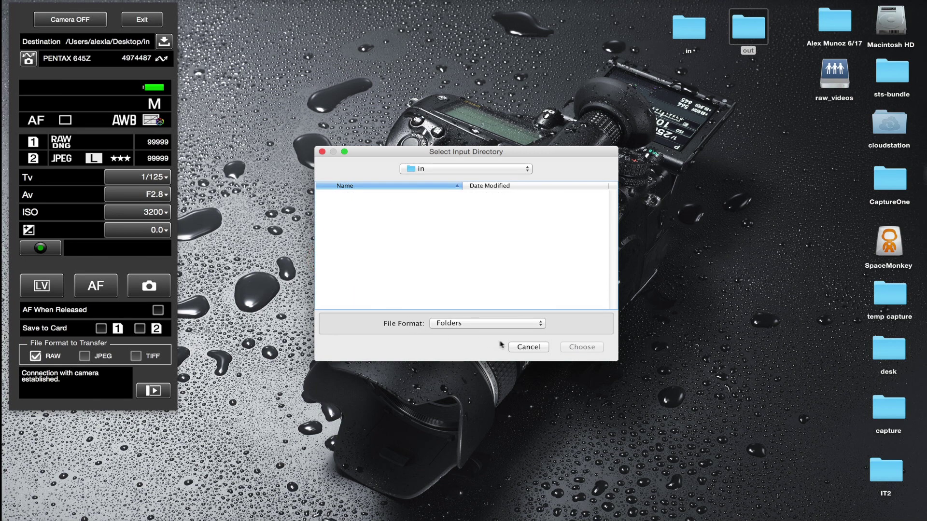
left_click(524, 170)
left_click(483, 178)
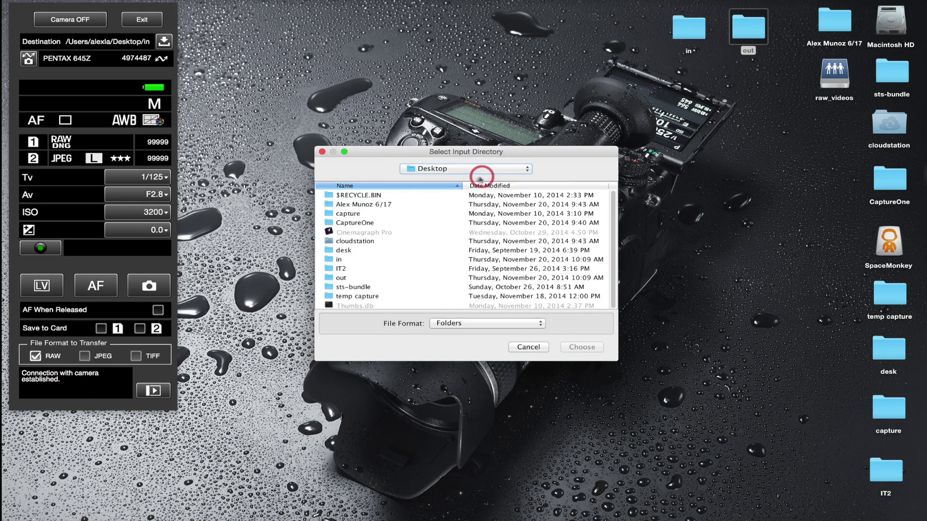
left_click(330, 261)
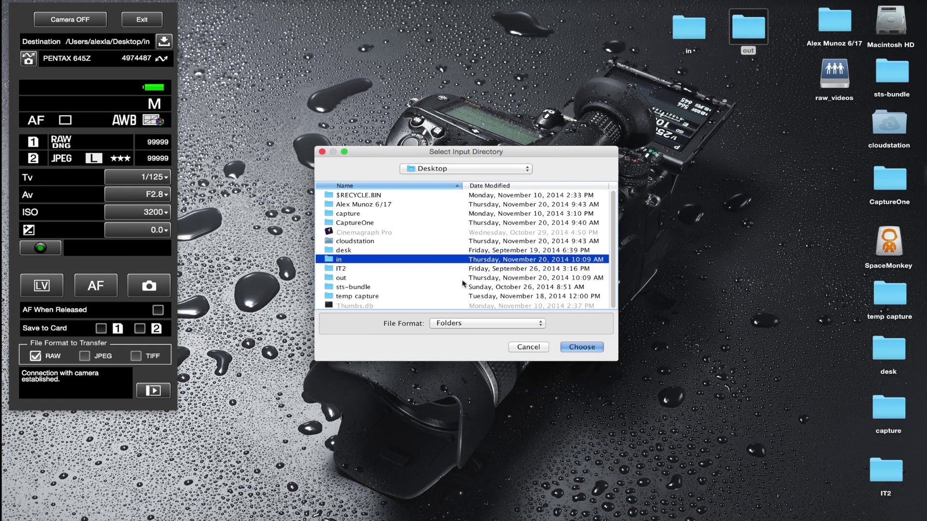
left_click(581, 347)
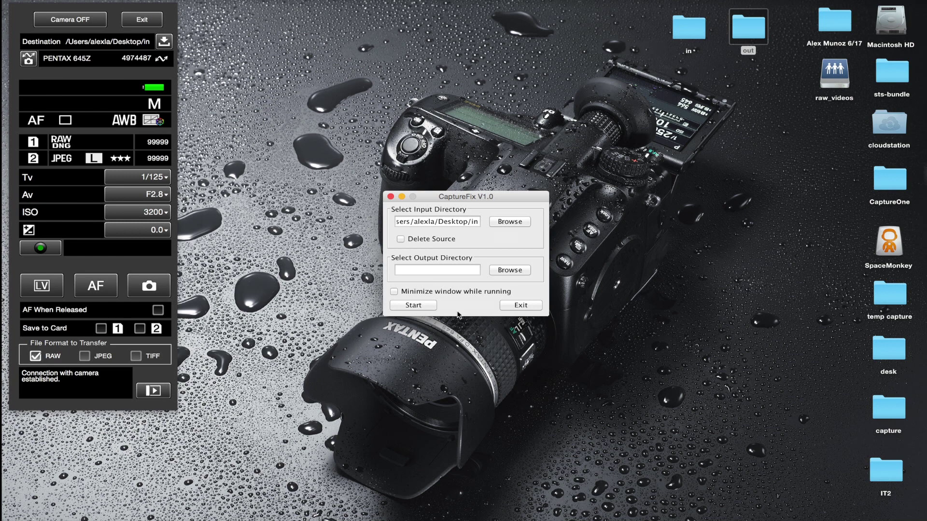
Choose the Desktop 'out' folder as CaptureFix's output directory
left_click(503, 271)
left_click(341, 278)
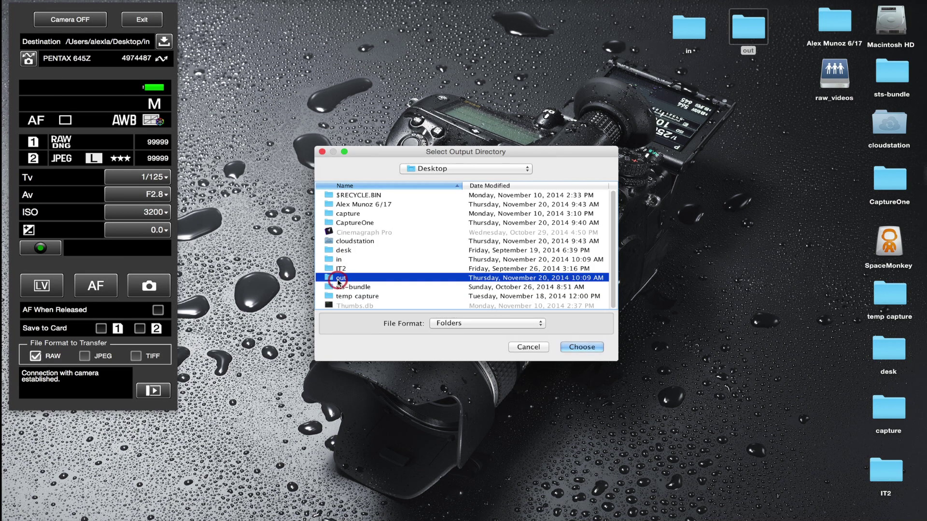
left_click(581, 348)
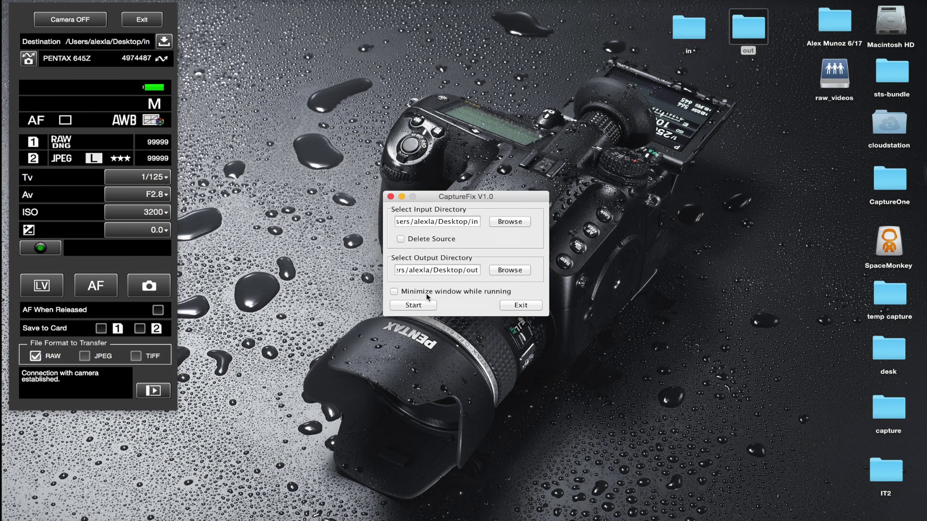
Enable 'Minimize window while running' and start the CaptureFix conversion
left_click(394, 291)
left_click(424, 308)
mouse_move(434, 518)
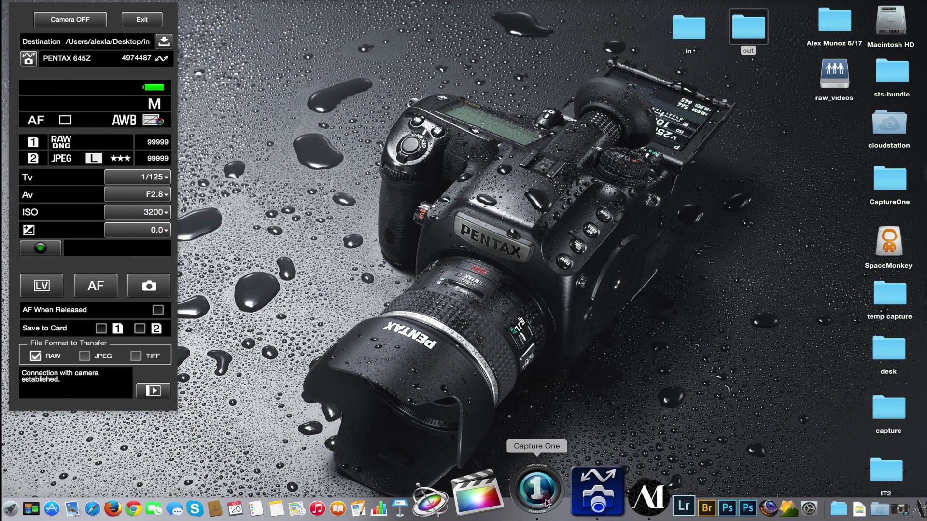
In Capture One, set the 'out' folder as the capture folder and check Hot Folder Enabled
left_click(547, 503)
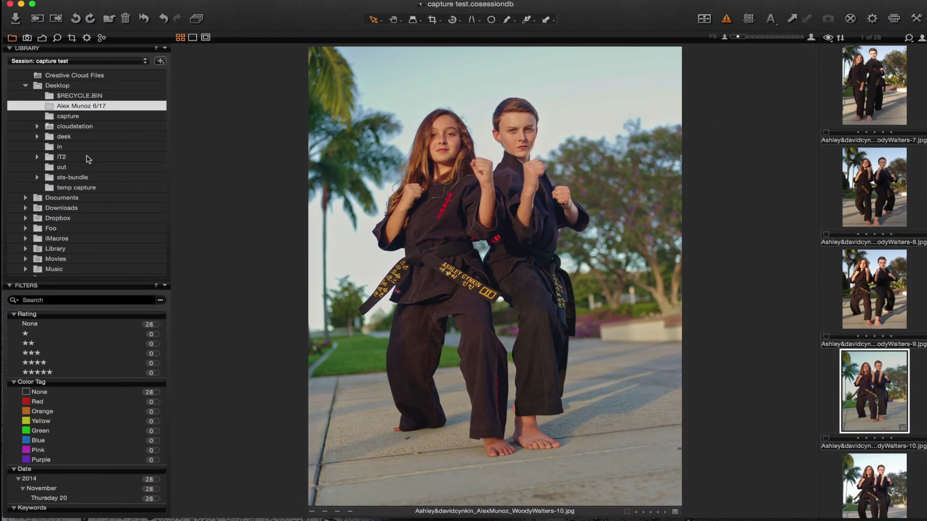
left_click(61, 169)
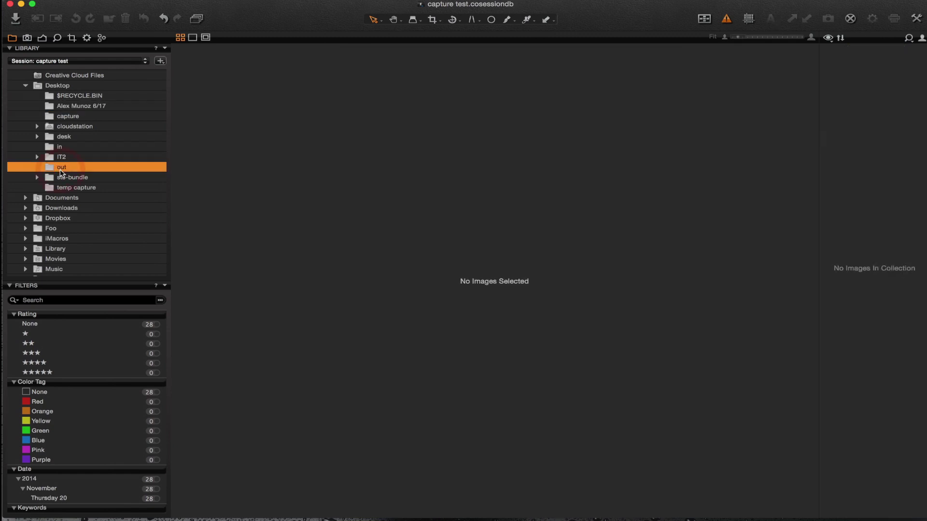
right_click(61, 170)
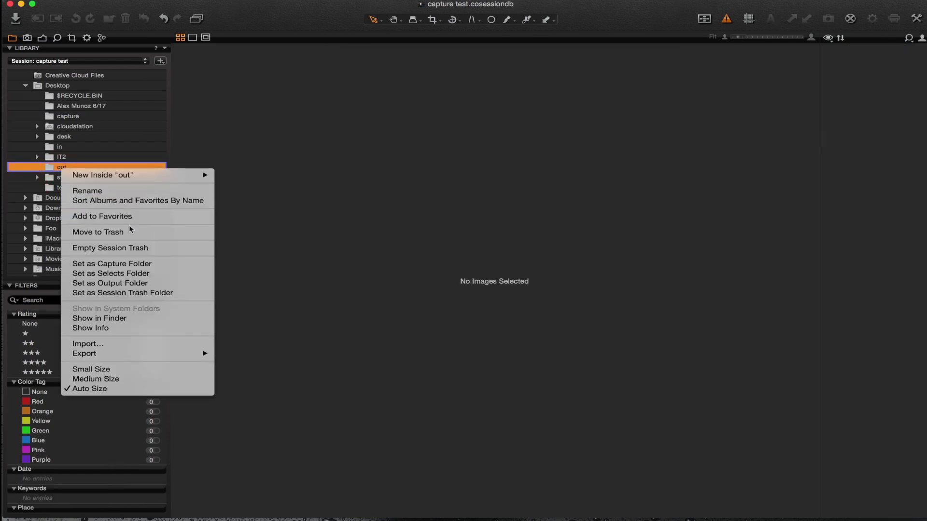
left_click(155, 265)
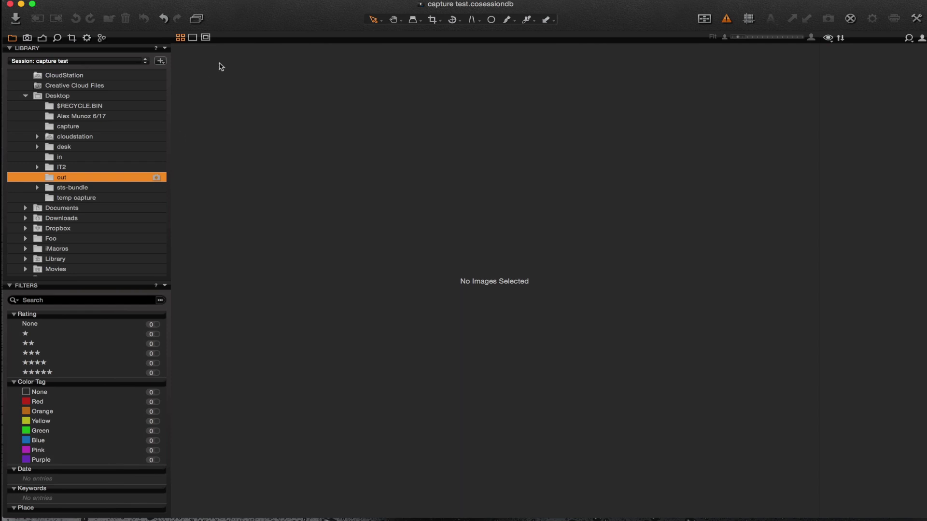
left_click(275, 1)
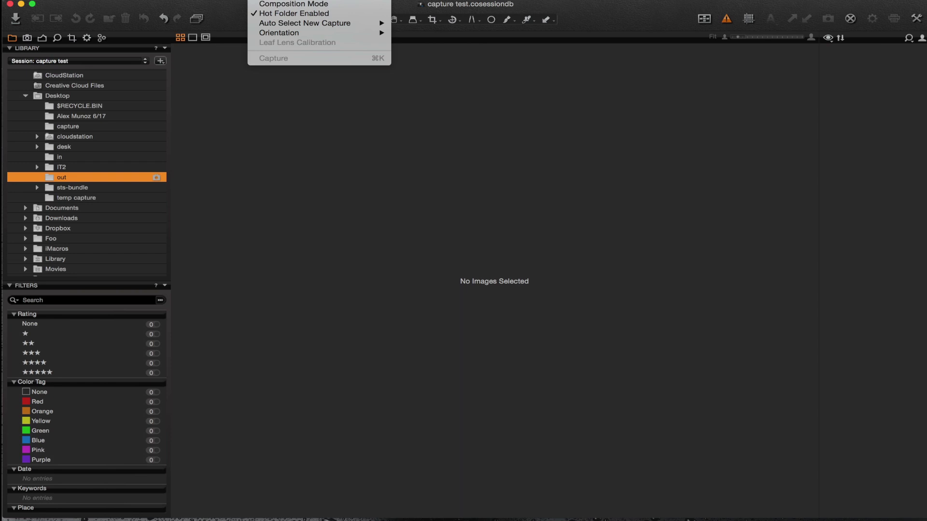
Show the Exposure tool tab and open _AMP1857.DNG, the giraffe shot, in the viewer
left_click(429, 153)
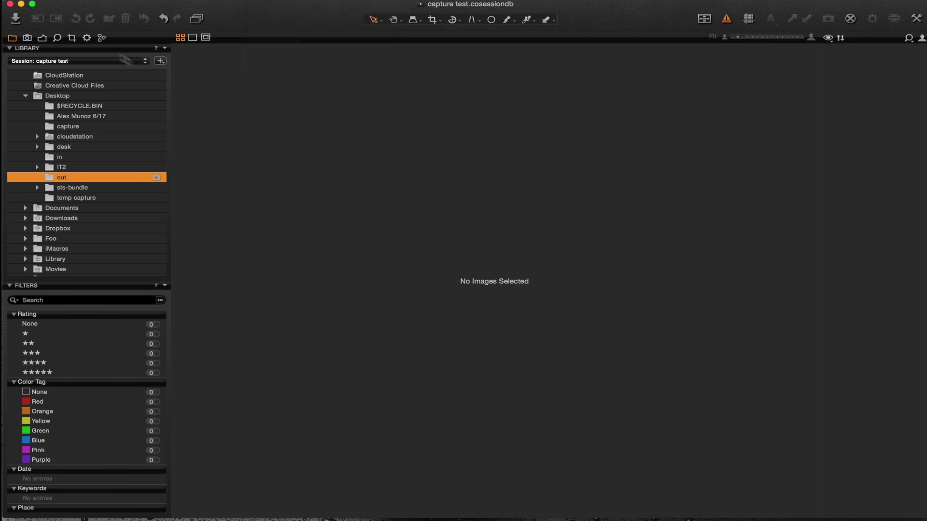
left_click(42, 38)
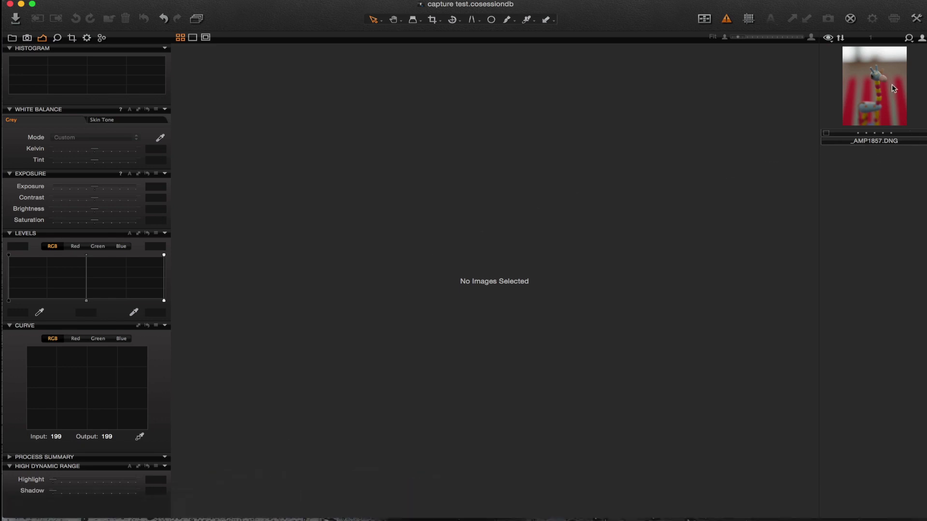
left_click(891, 84)
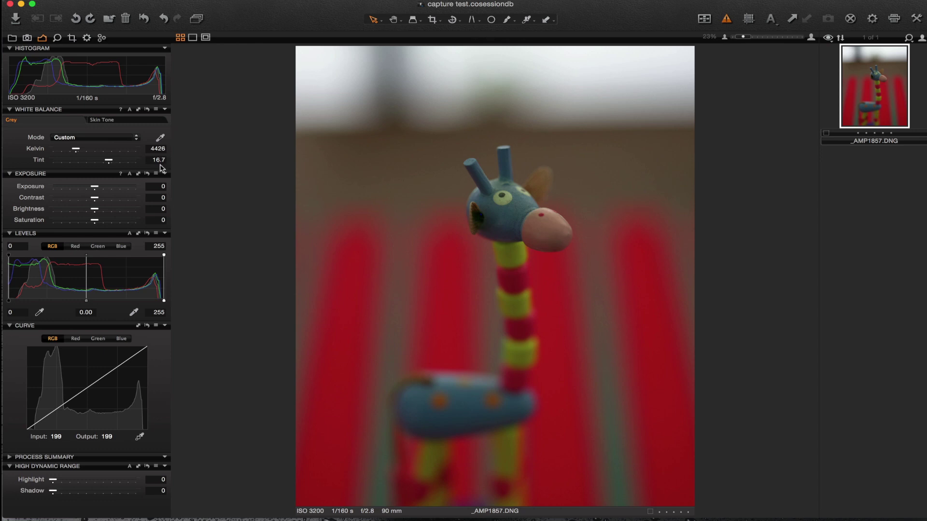
Set the giraffe shot's white balance mode to Shot (4675 K) and lower Tint for greener tones
left_click(124, 138)
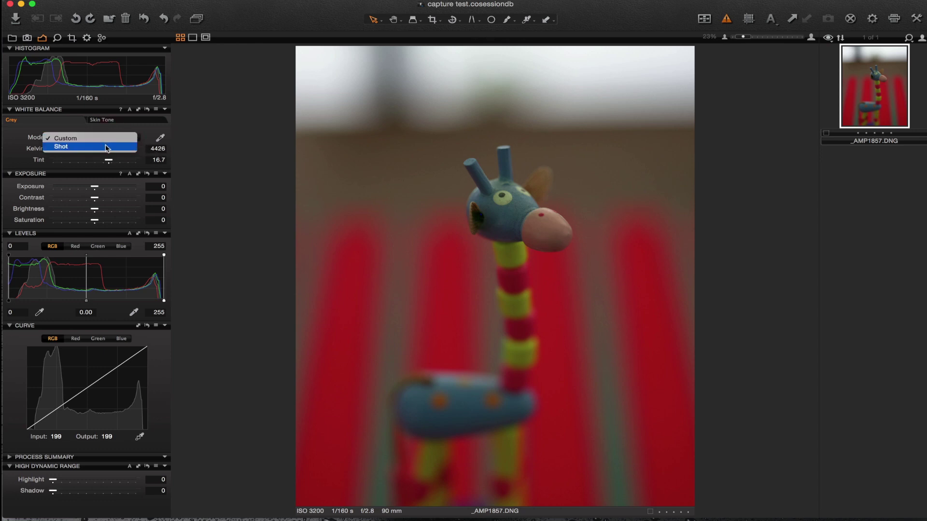
left_click(107, 147)
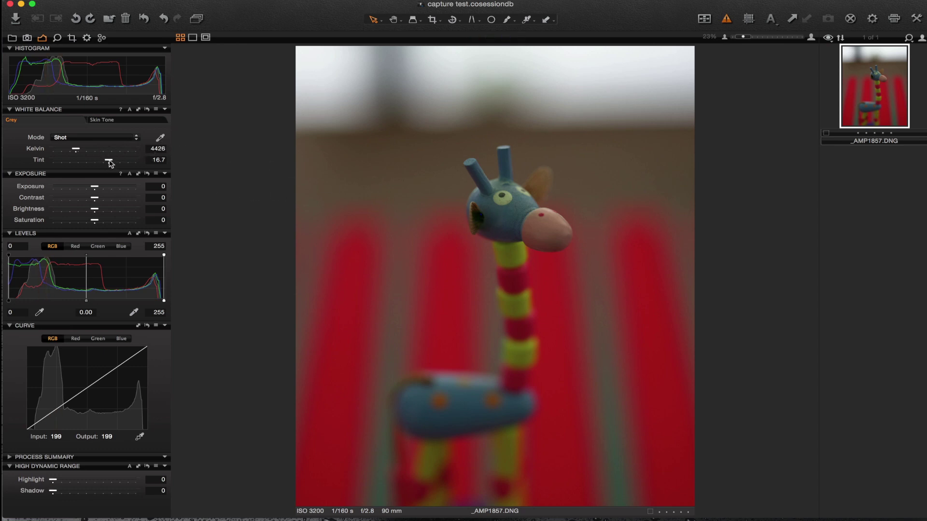
left_click_drag(109, 162, 80, 151)
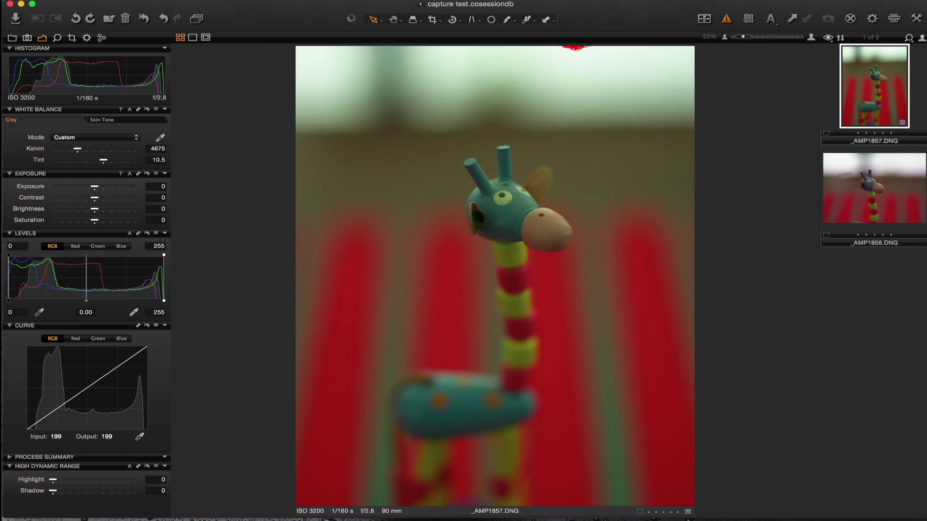
Open _AMP1858.DNG, lower its tint slightly and raise HDR Highlight to 24
left_click(901, 183)
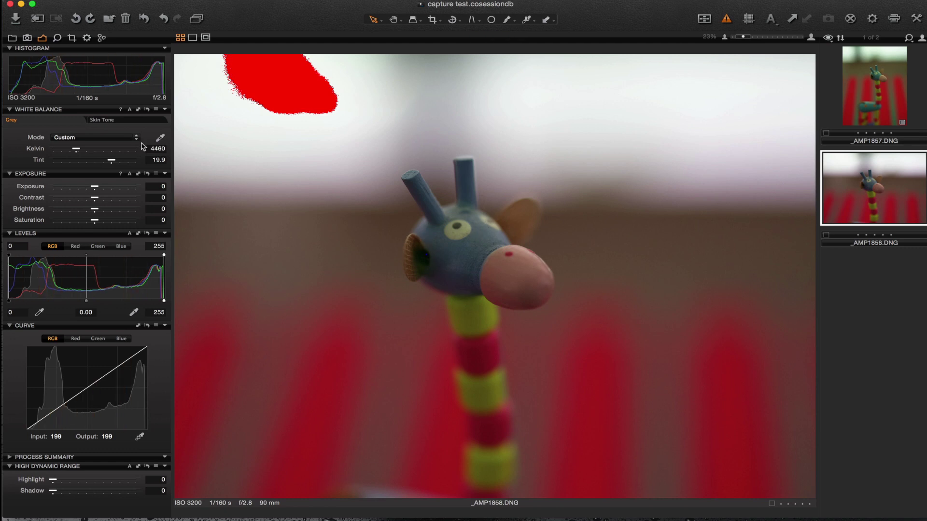
left_click_drag(112, 160, 104, 165)
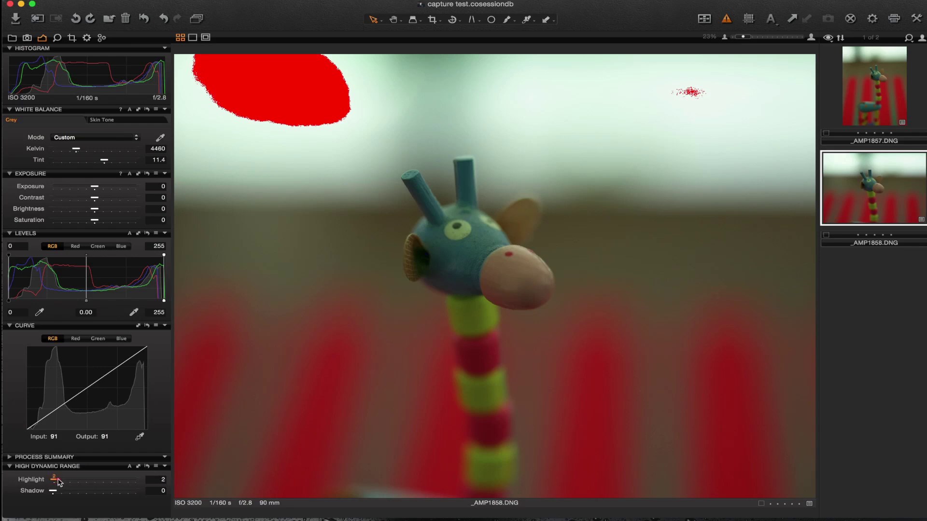
left_click_drag(53, 480, 72, 481)
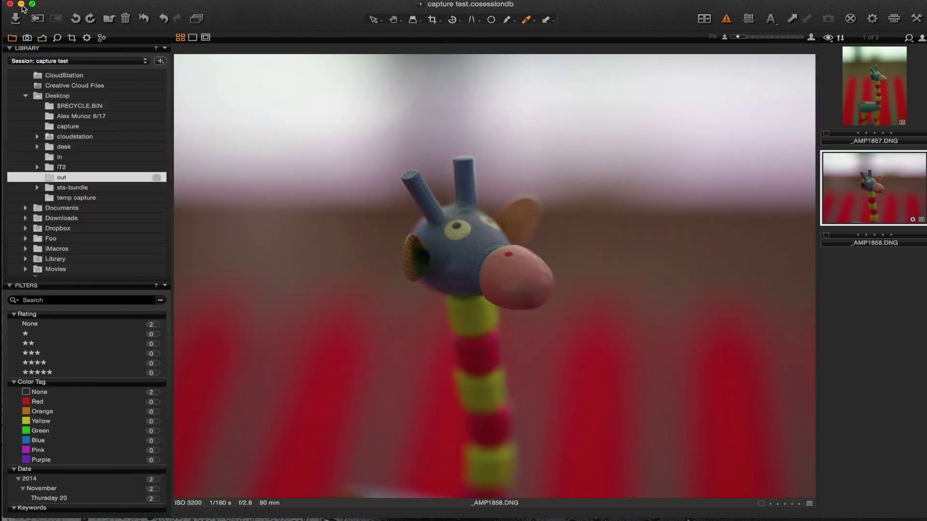
Minimize Capture One and launch CaptureFix from the Dock
left_click(22, 5)
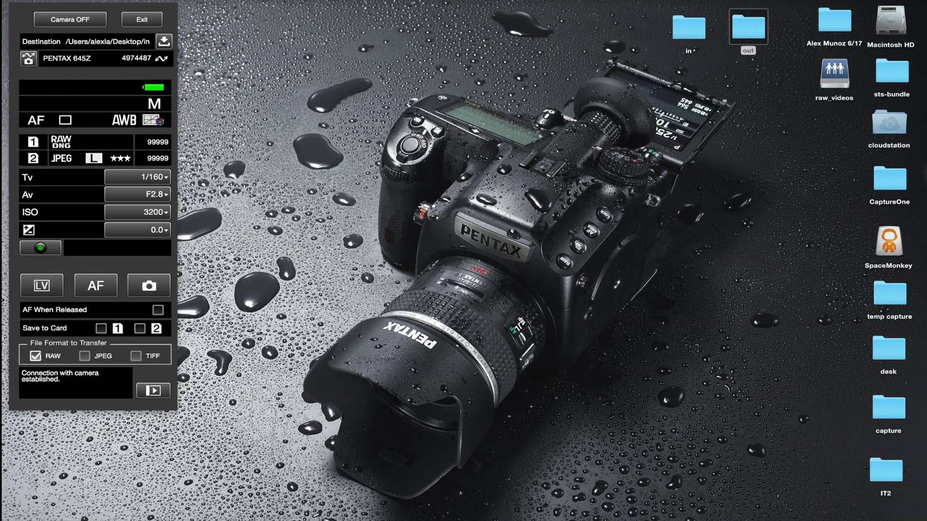
mouse_move(318, 511)
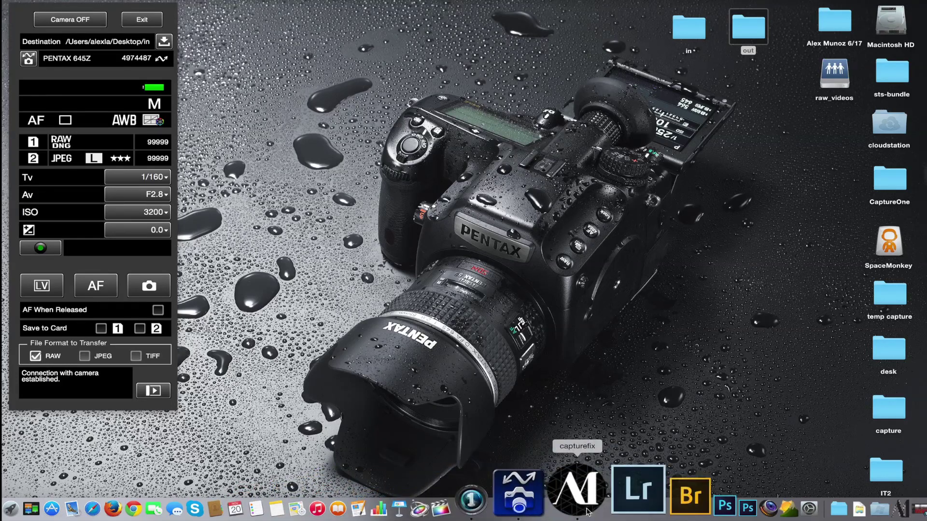
left_click(587, 510)
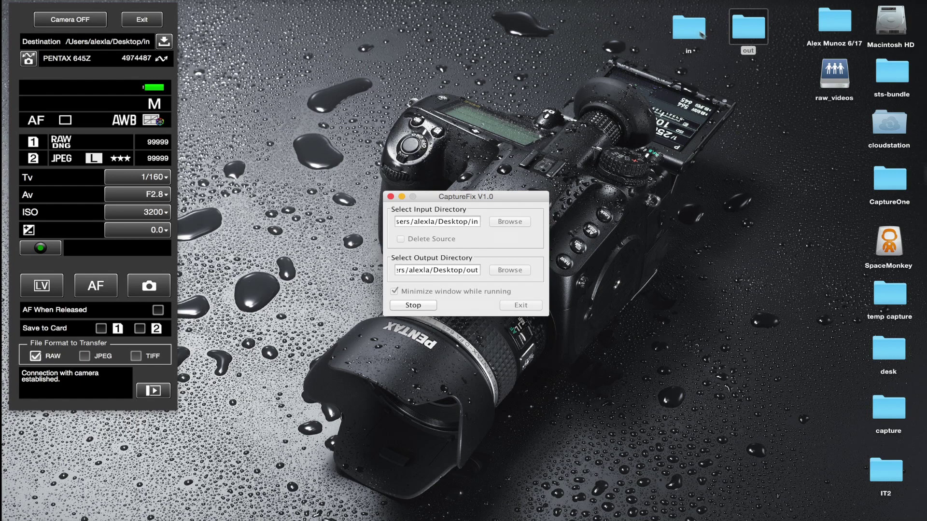
Open the out desktop folder and move its window down to the right
left_click(750, 33)
double_click(750, 33)
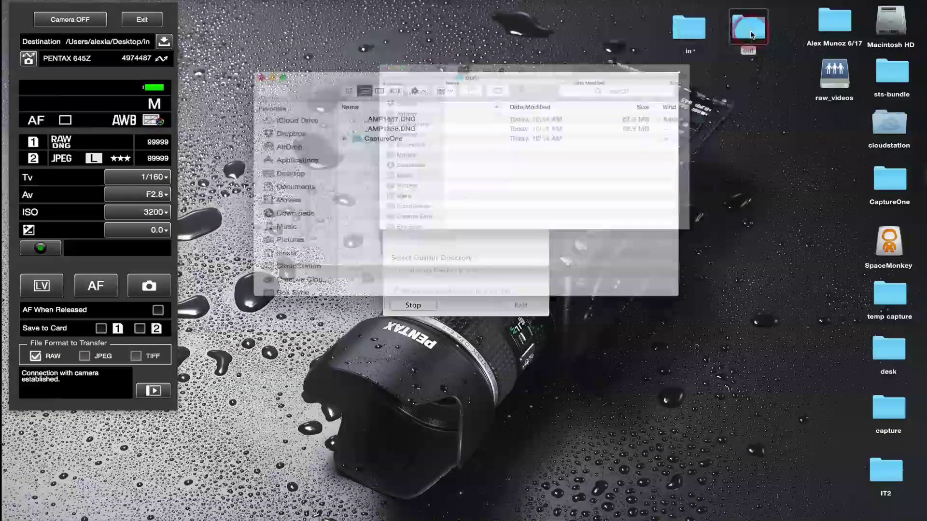
left_click_drag(575, 91, 727, 289)
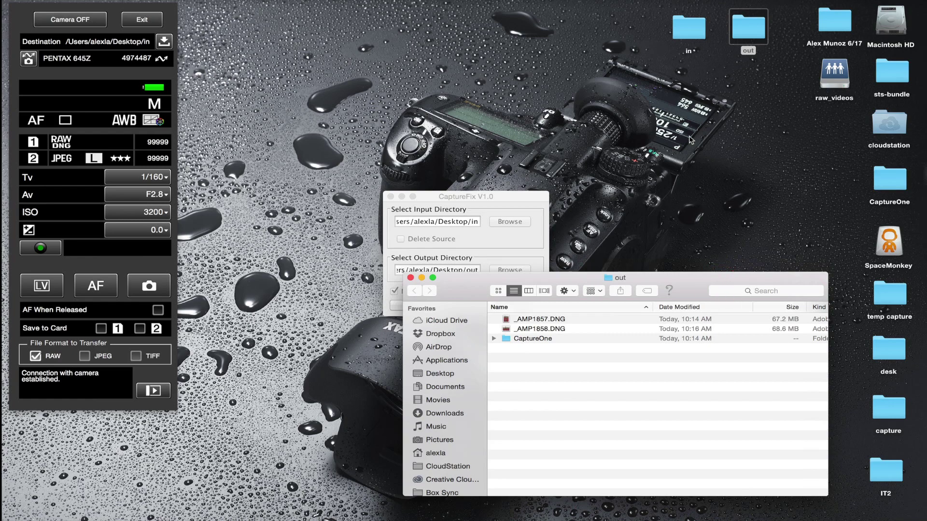
Open the in desktop folder and place its window at the top left
double_click(690, 30)
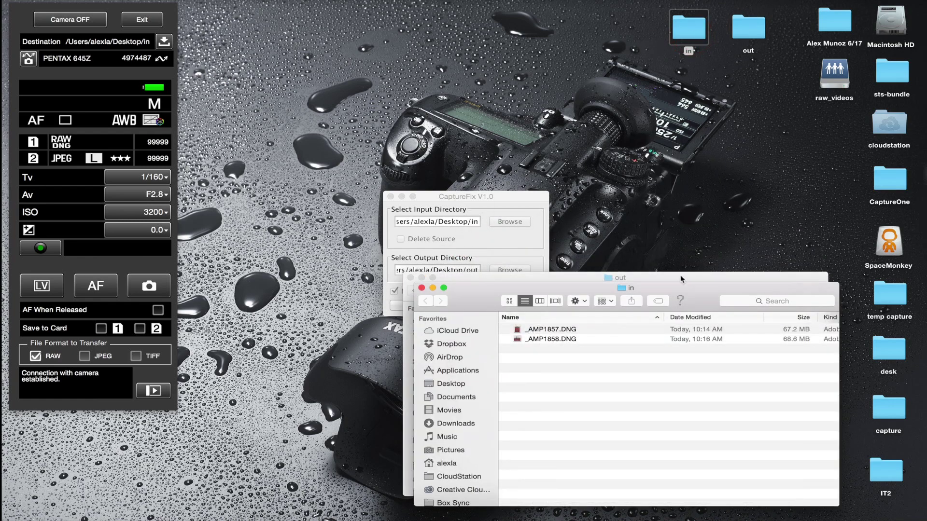
left_click_drag(672, 288, 503, 90)
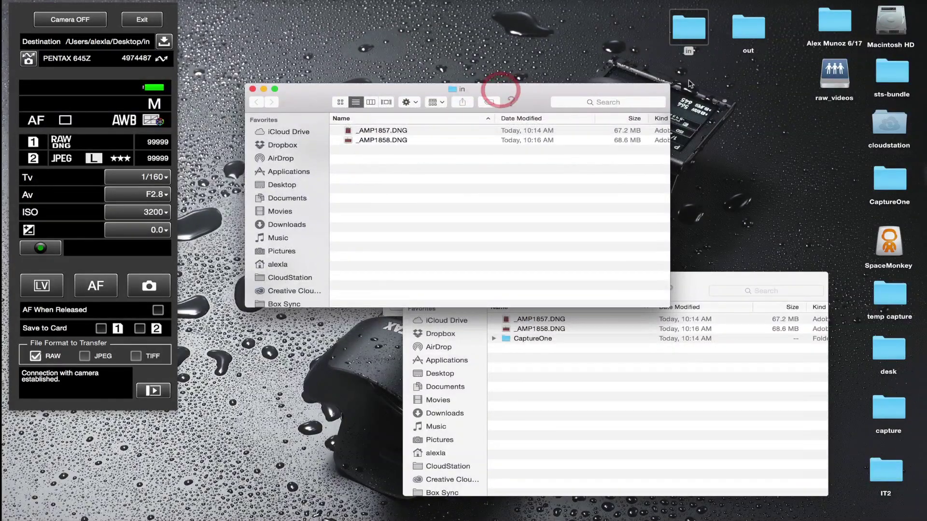
left_click_drag(589, 90, 557, 33)
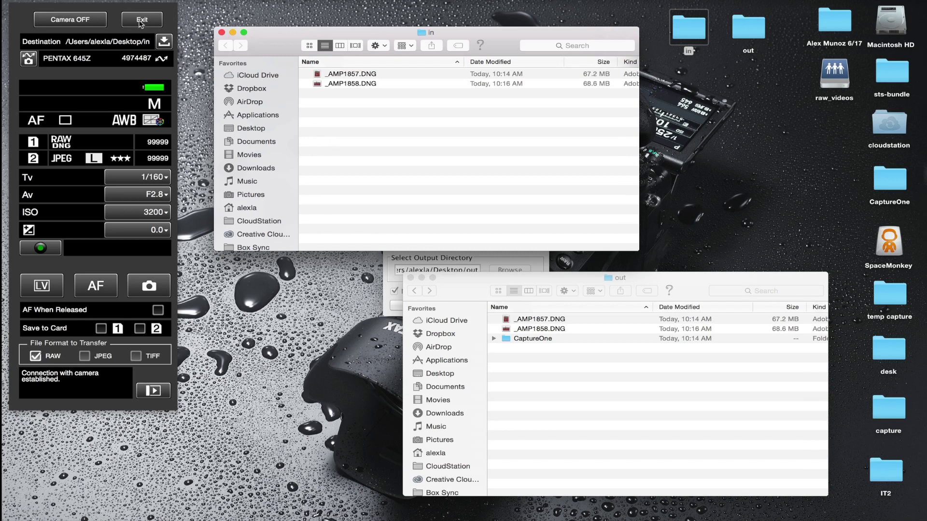
Quit the camera tethering panel and move the CaptureFix window to the lower left
left_click(140, 22)
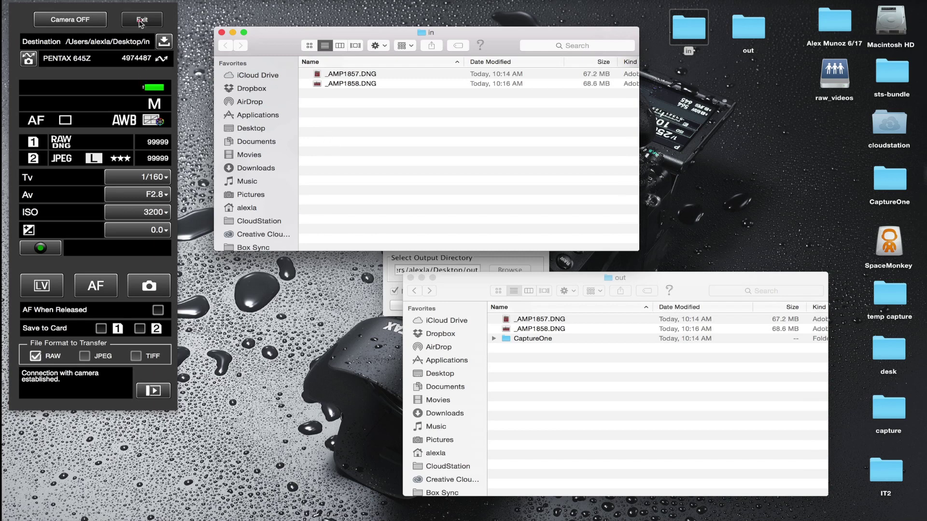
left_click(244, 254)
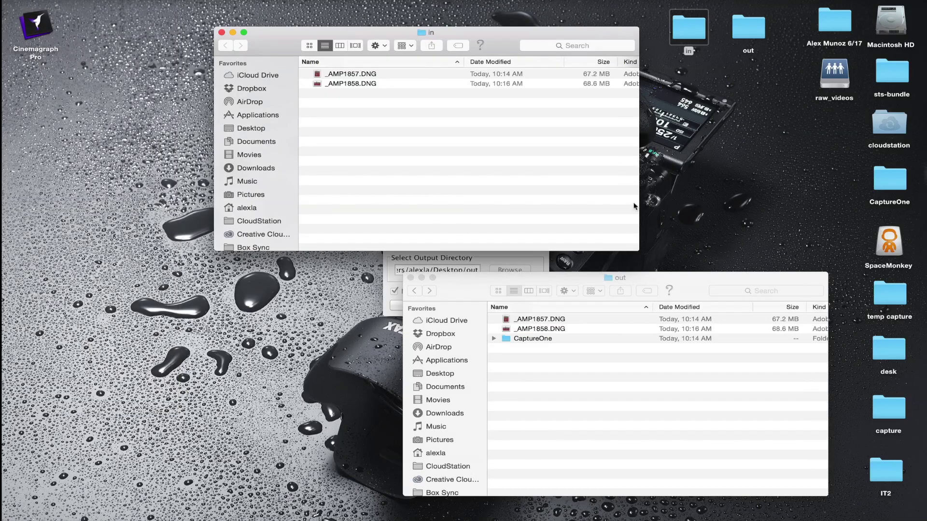
left_click(543, 262)
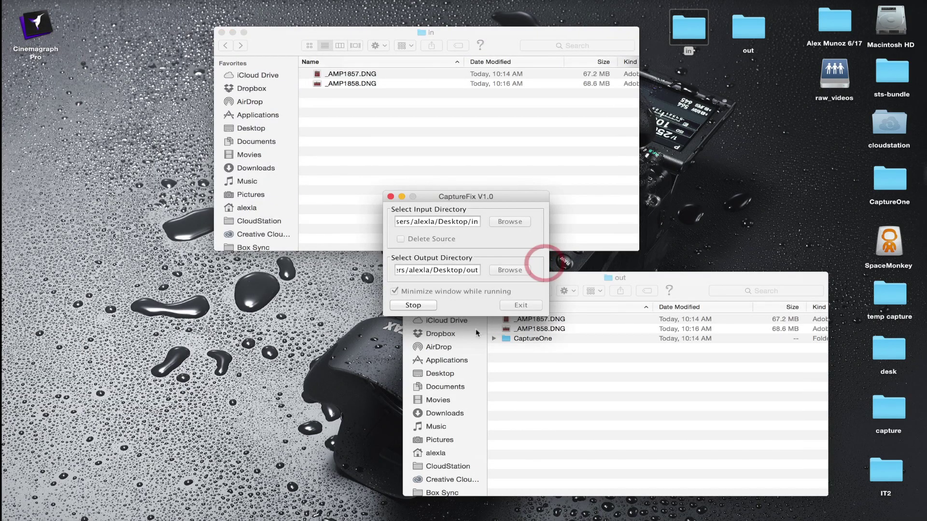
left_click_drag(486, 206, 271, 293)
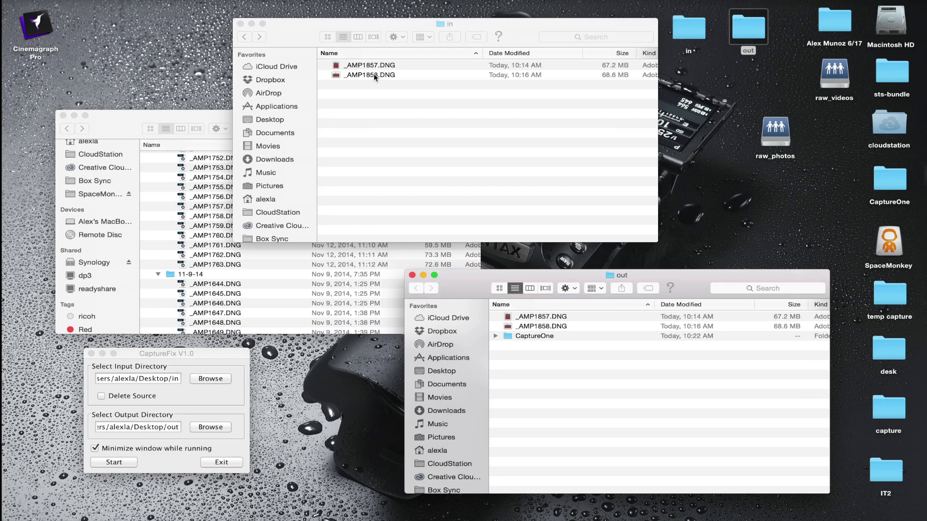
Copy _AMP1752.DNG through _AMP1759.DNG from raw_photos into the in folder, then close raw_photos
left_click(195, 116)
left_click(220, 159)
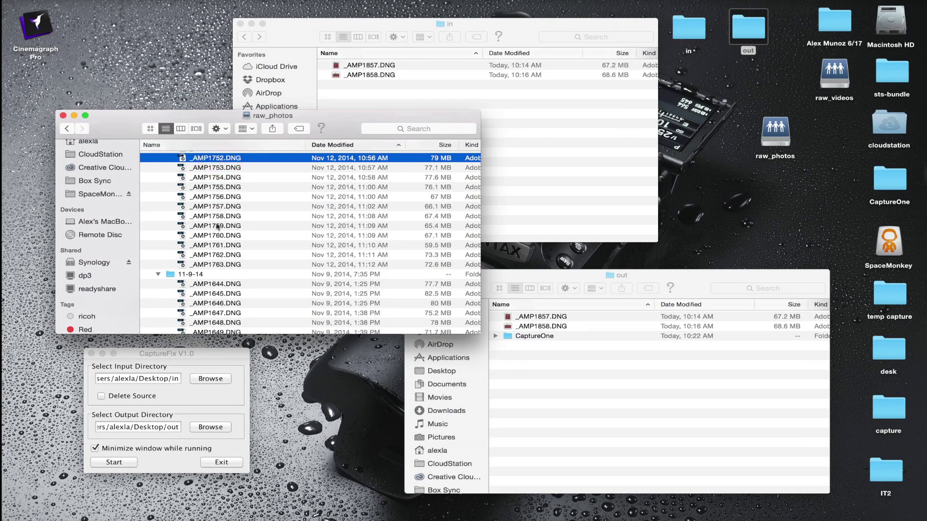
left_click(215, 225, "shift")
left_click_drag(456, 157, 558, 154)
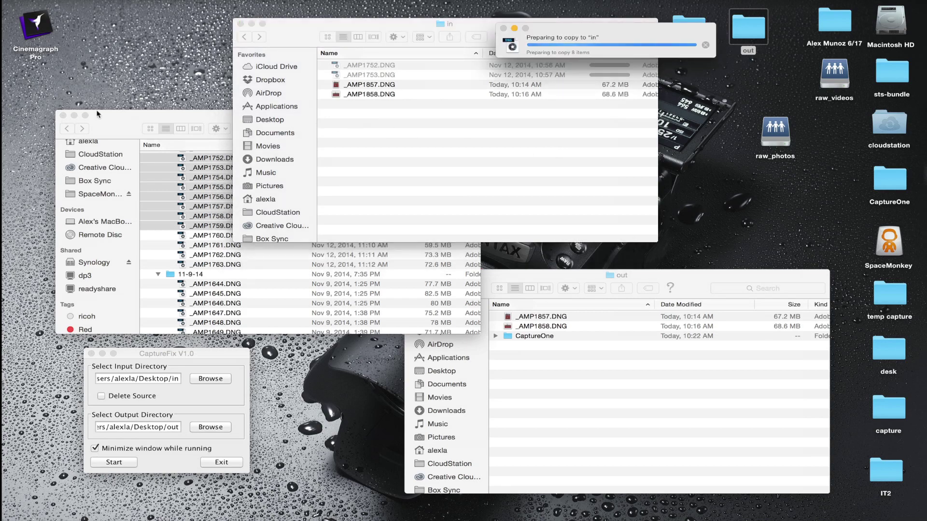
left_click(62, 116)
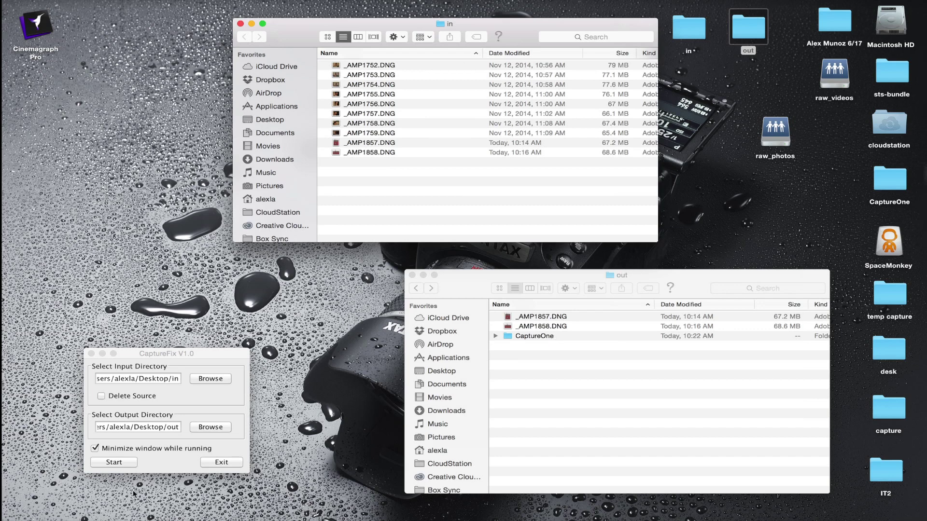
Start the CaptureFix conversion, restore its window from the Dock, and start it again
left_click(115, 462)
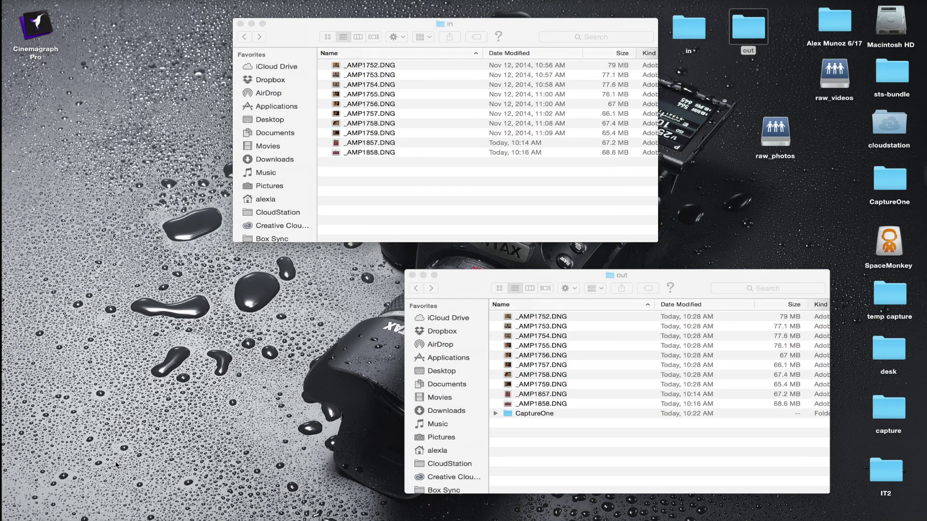
mouse_move(415, 512)
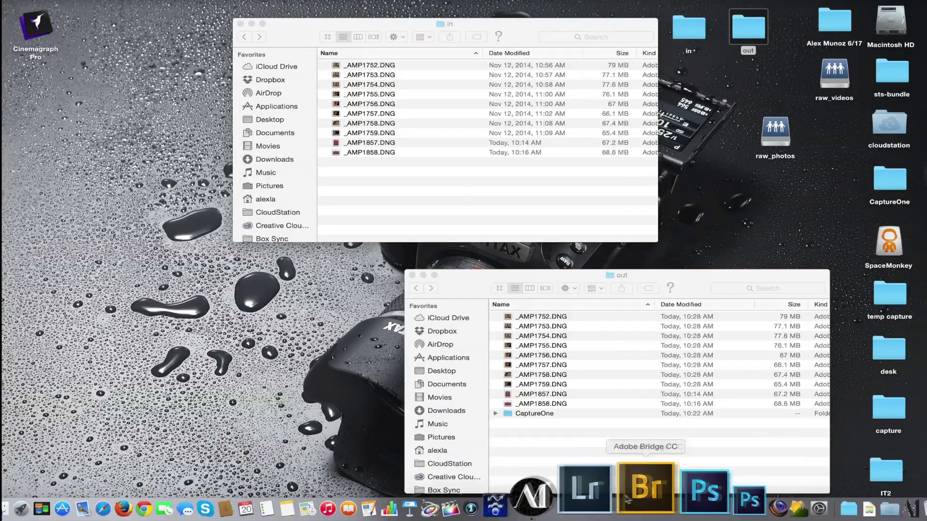
left_click(597, 497)
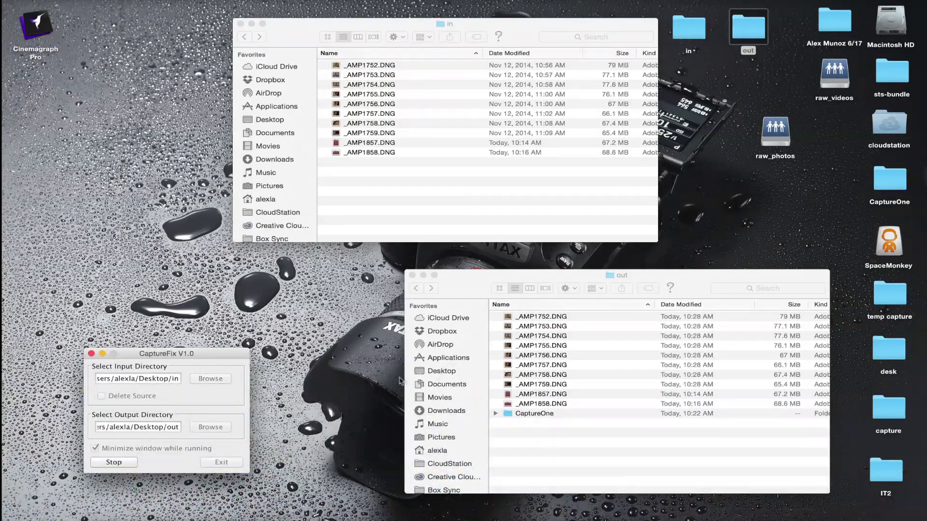
left_click(114, 462)
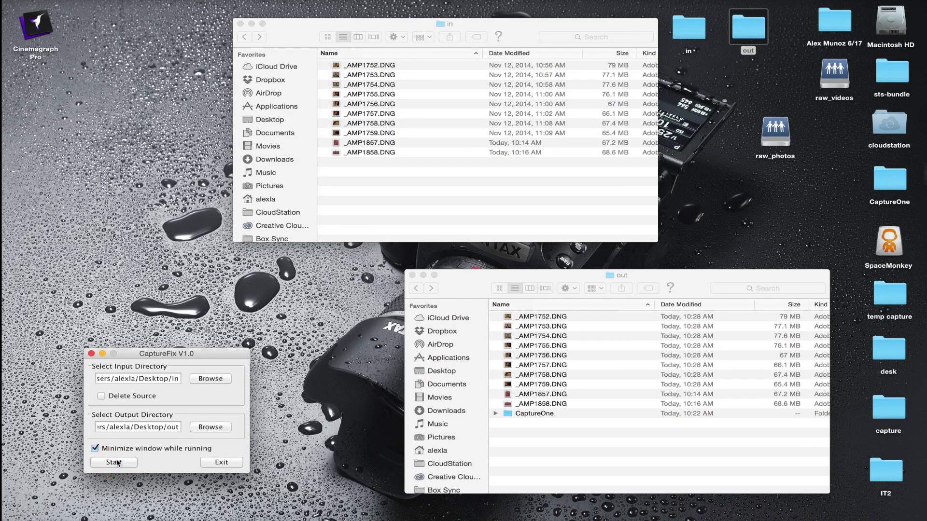